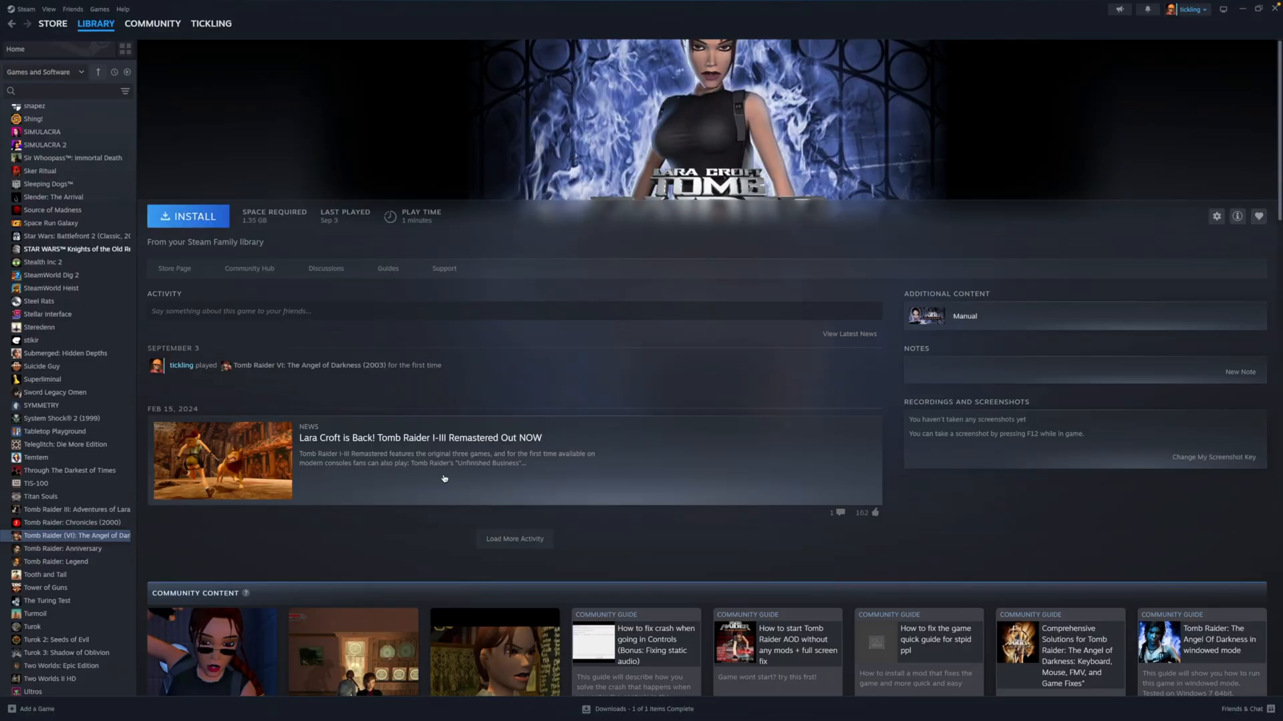
Begin the Tomb Raider VI: The Angel of Darkness install, confirm it, and show its Downloads progress.
click(188, 217)
click(638, 457)
click(589, 708)
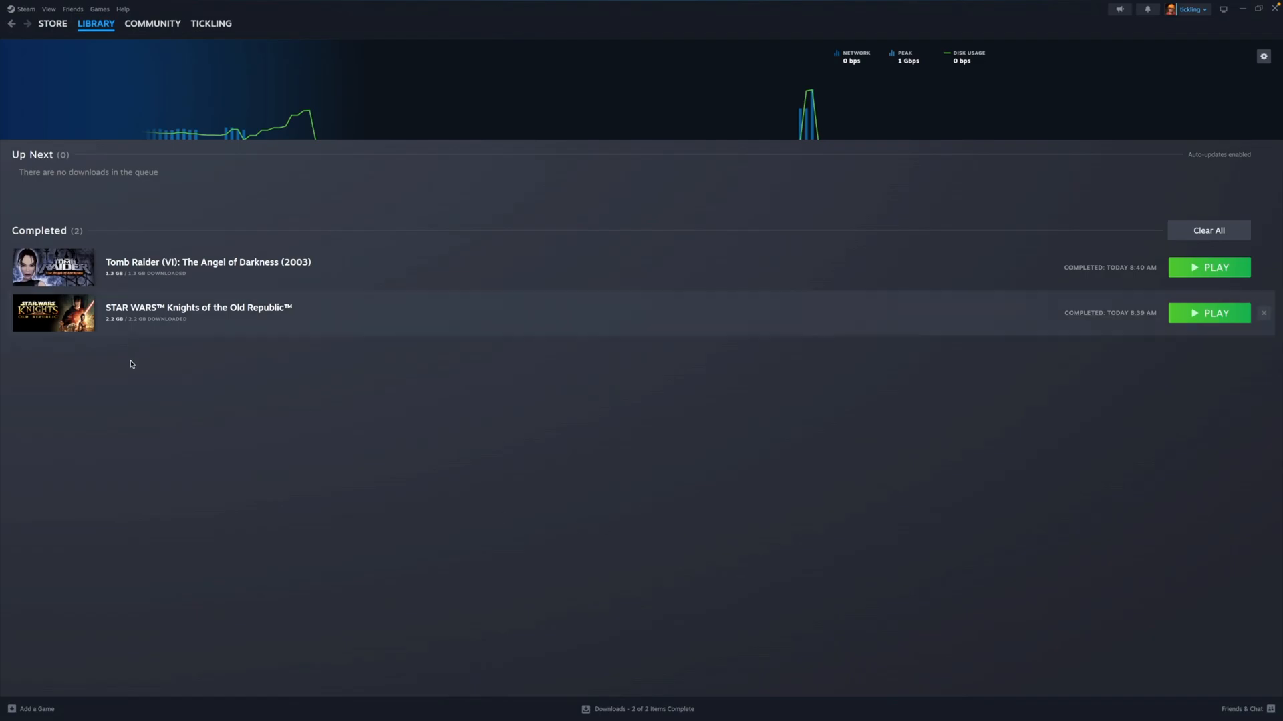
Return to the Tomb Raider VI library page, now listed as installed and ready to play.
click(14, 25)
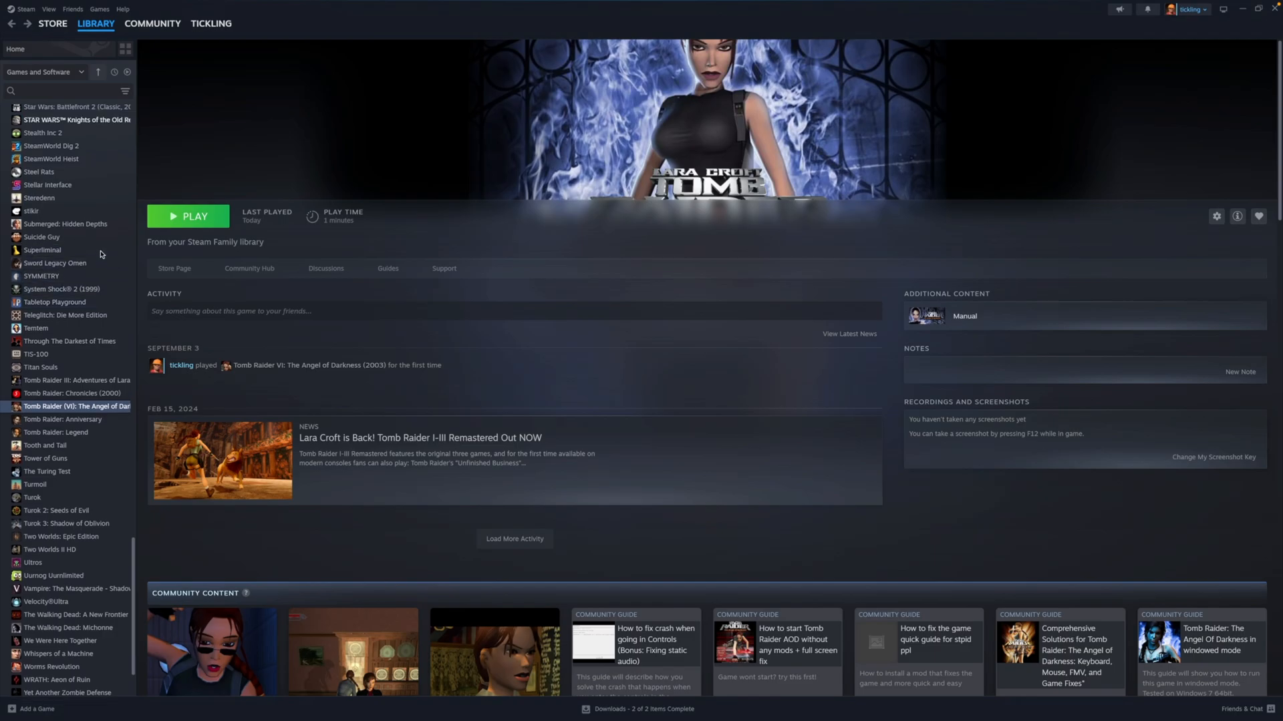
scroll(104, 248, up, 3)
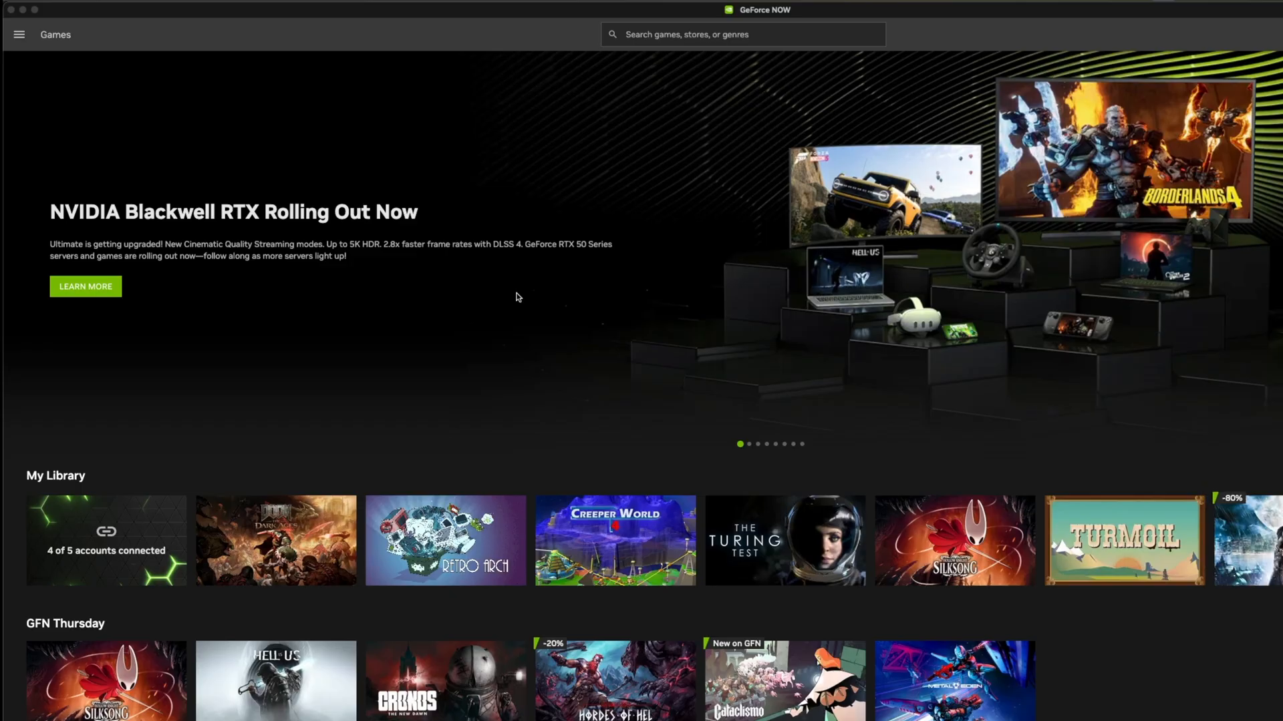
Reach the Account settings showing 500 GB cloud storage via the sidebar and choose Add Storage.
click(26, 38)
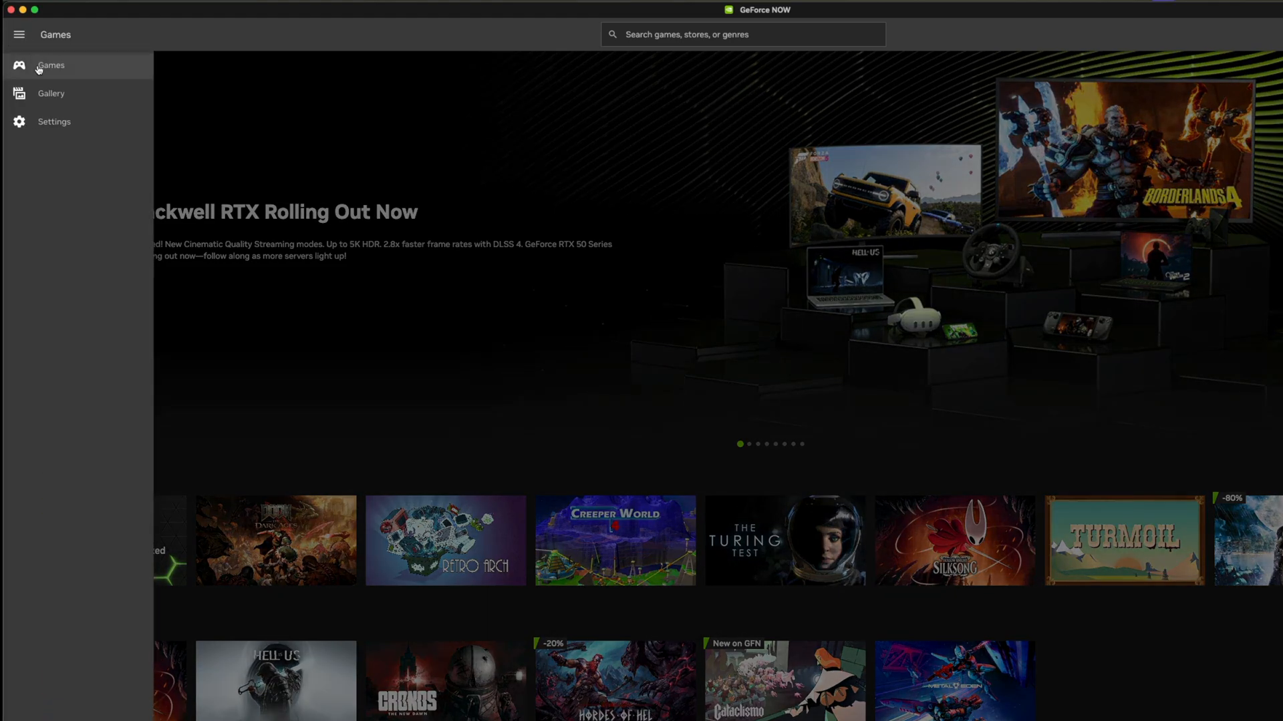
click(35, 122)
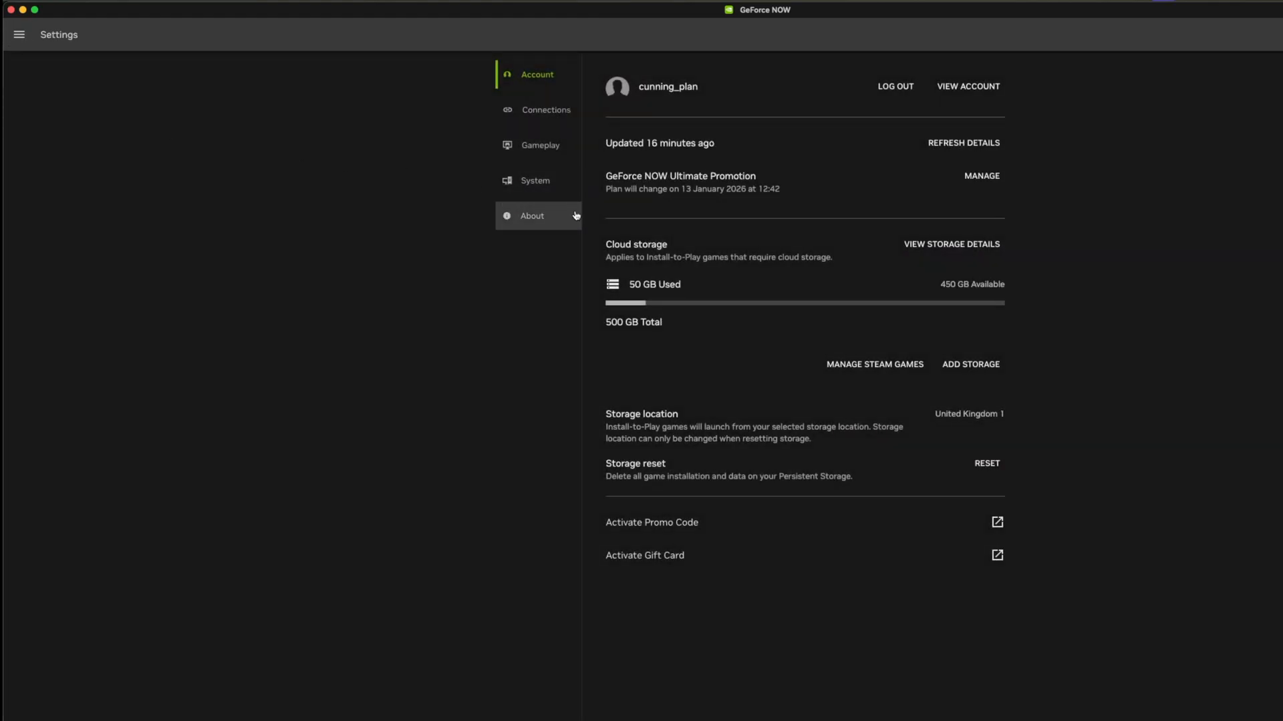
click(982, 372)
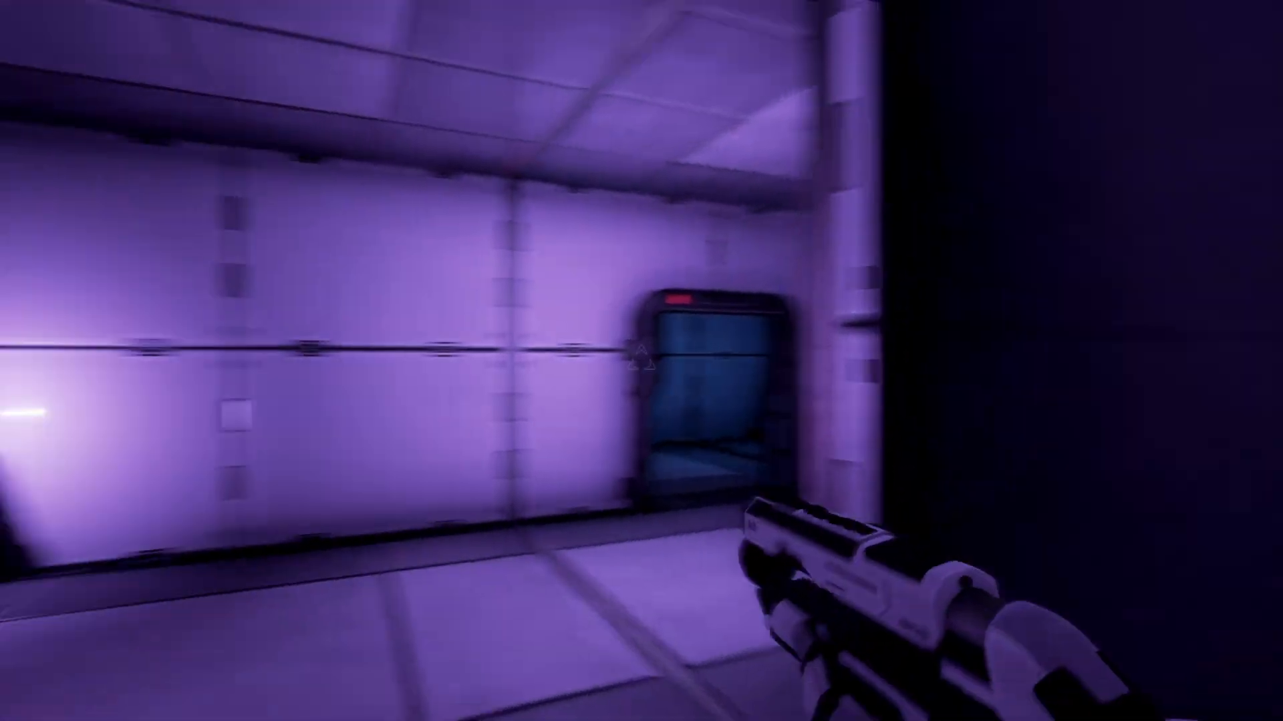
Walk forward through the doorway, past the glowing wall device and down the corridor to the junction.
key(w)
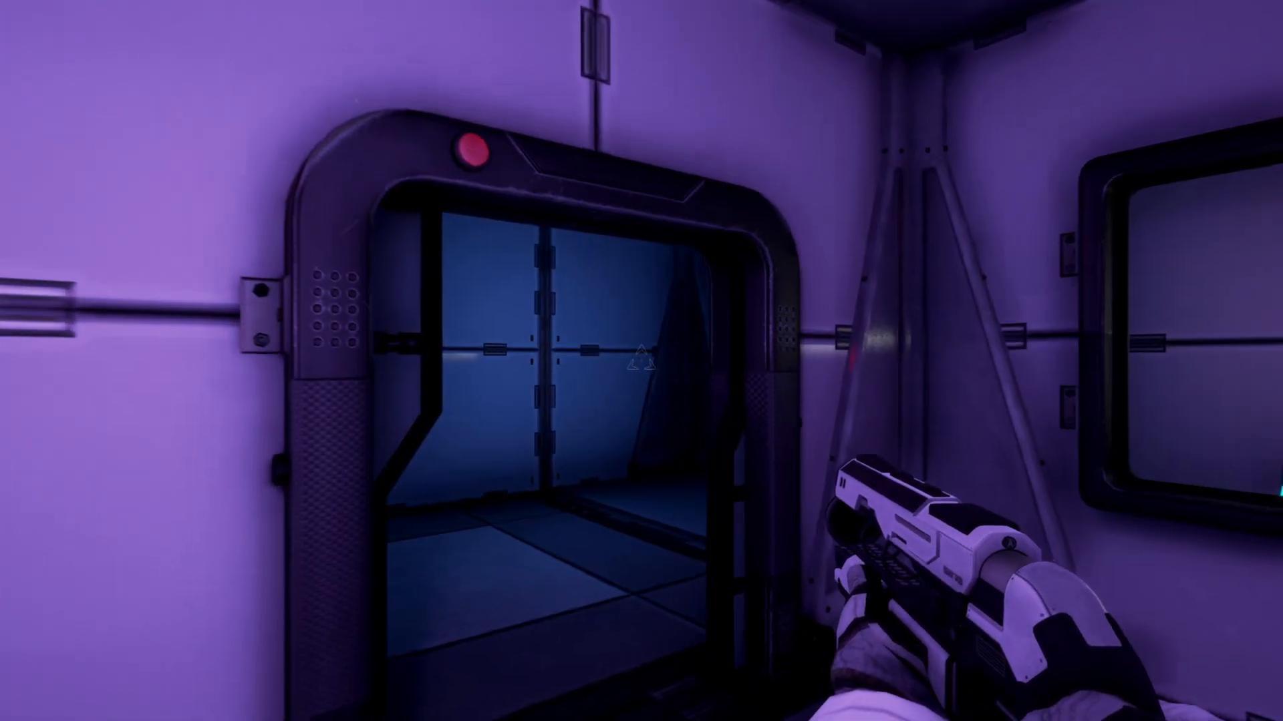
key(w)
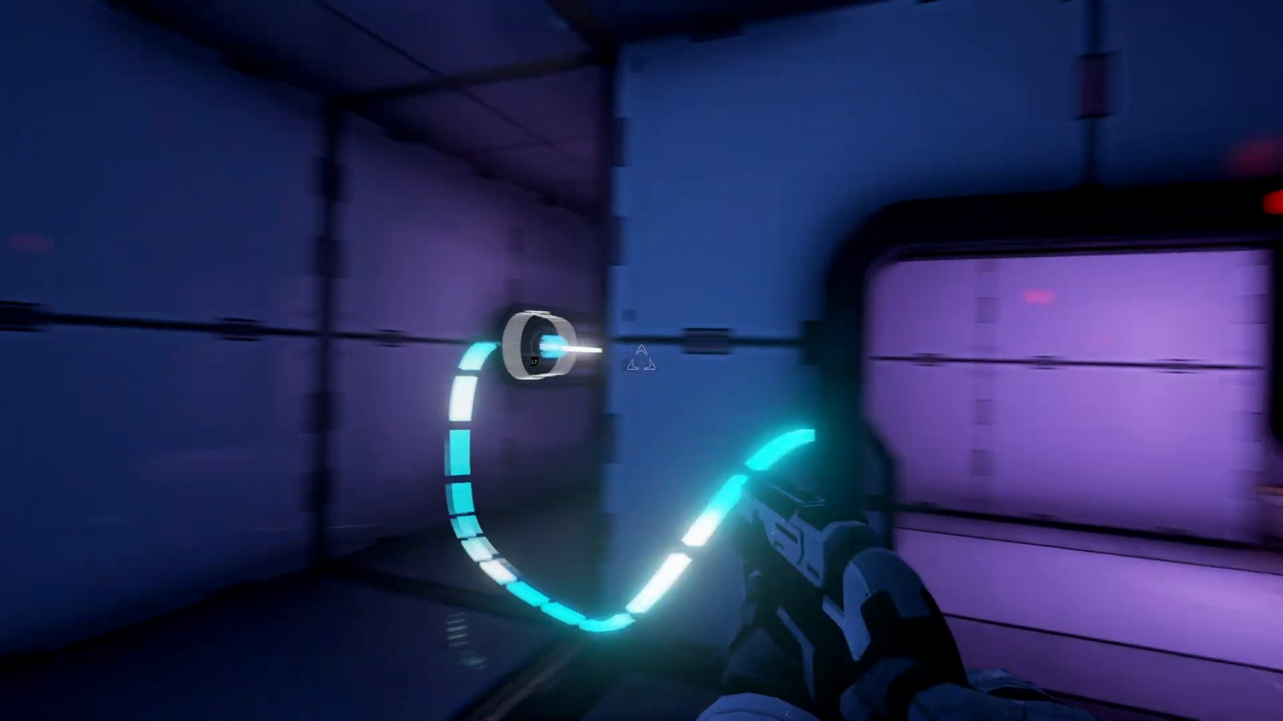
key(w)
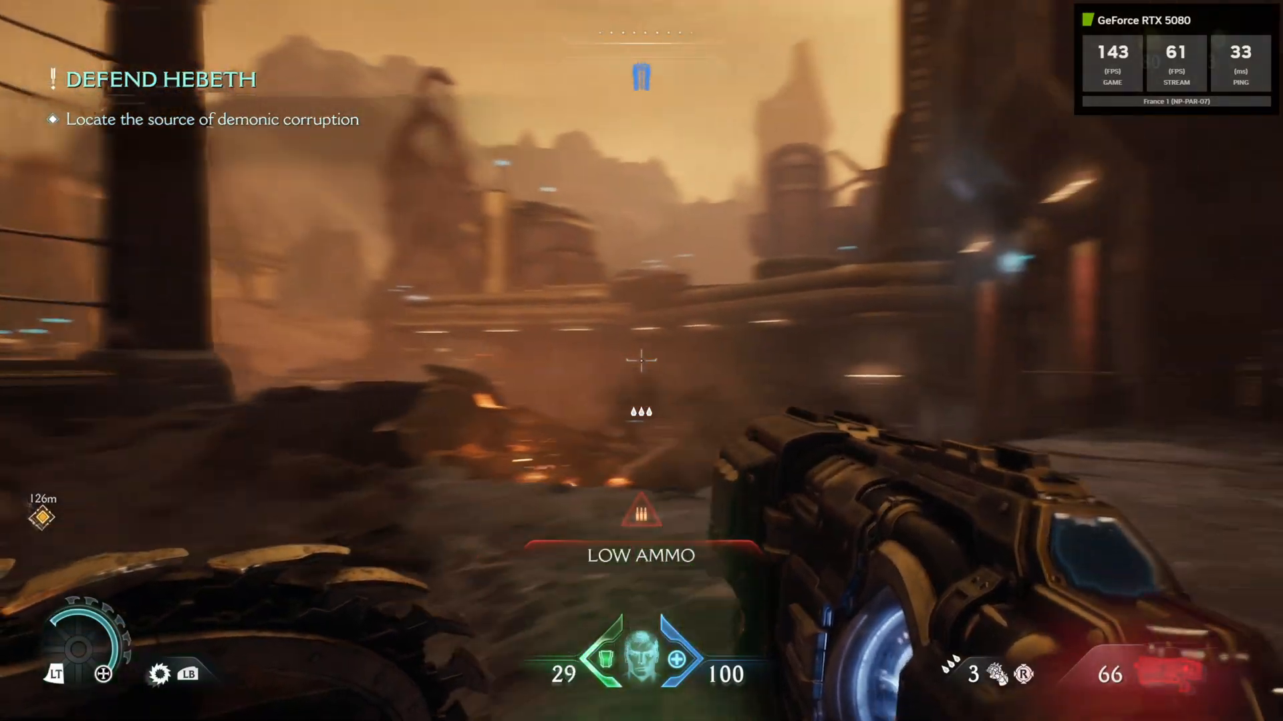
Advance along the walkway and corridor collecting ammo, enter the arena and switch to the shotgun.
key(w)
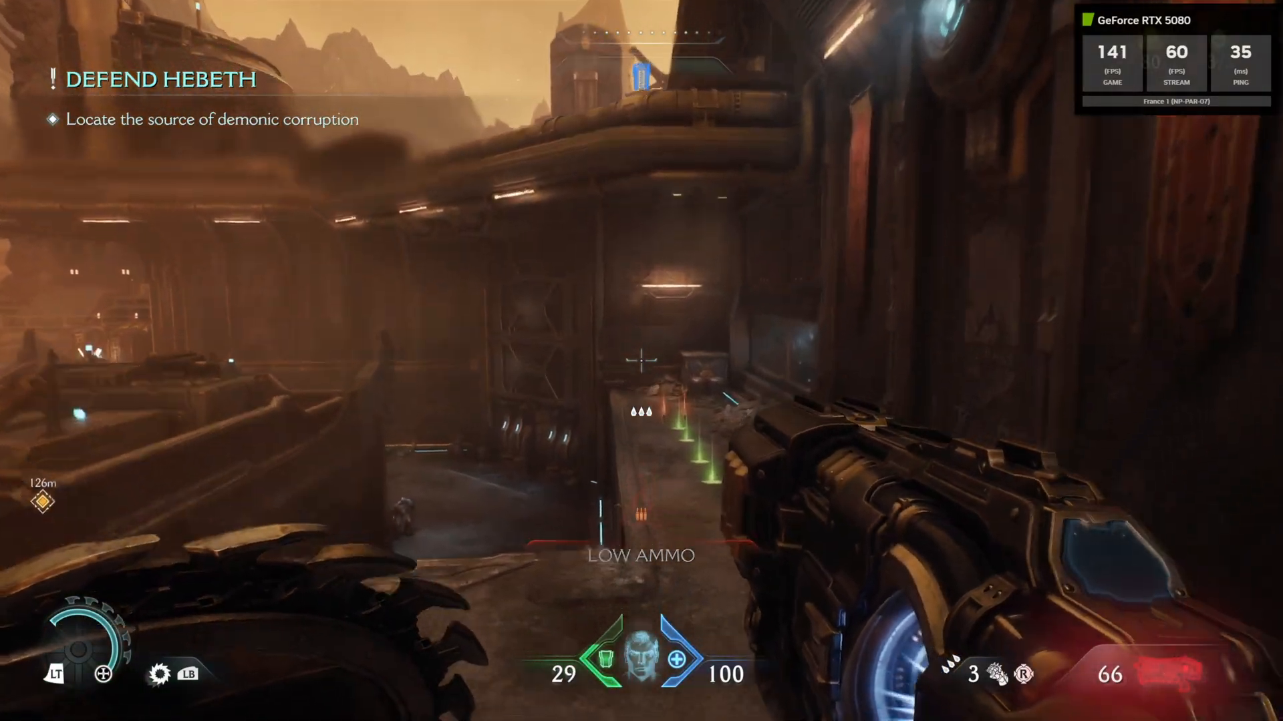
key(w)
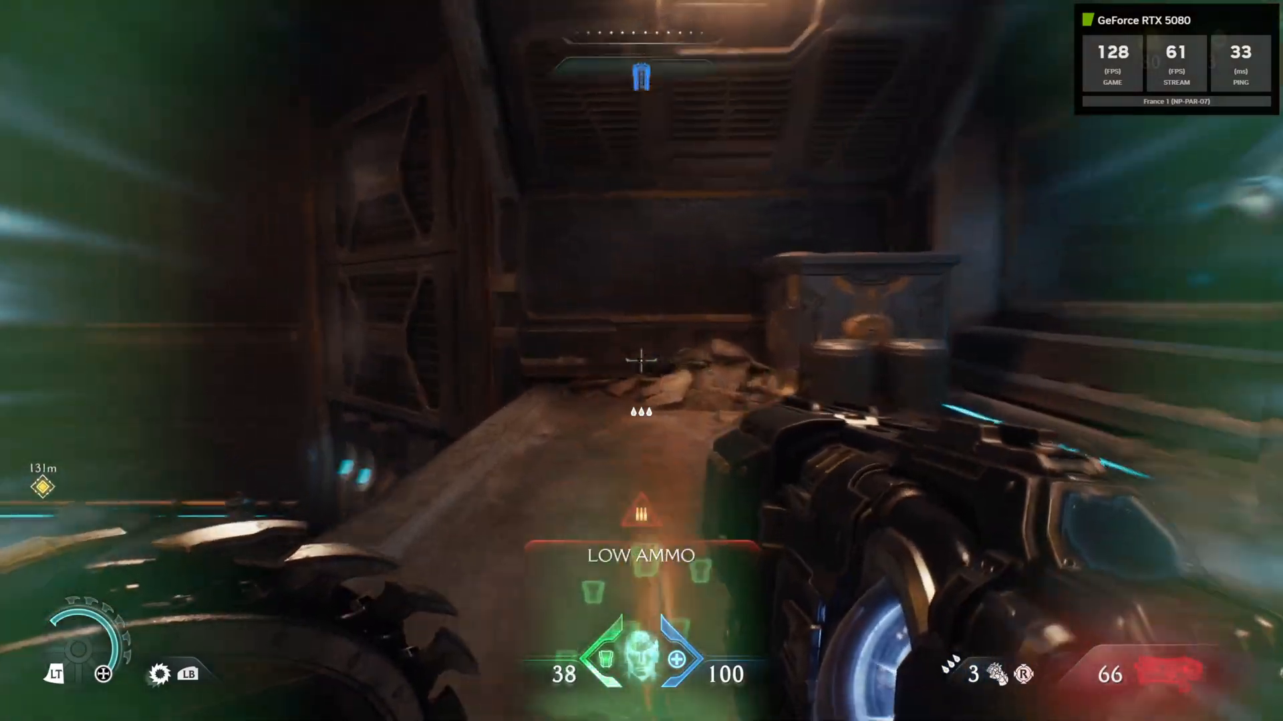
key(w)
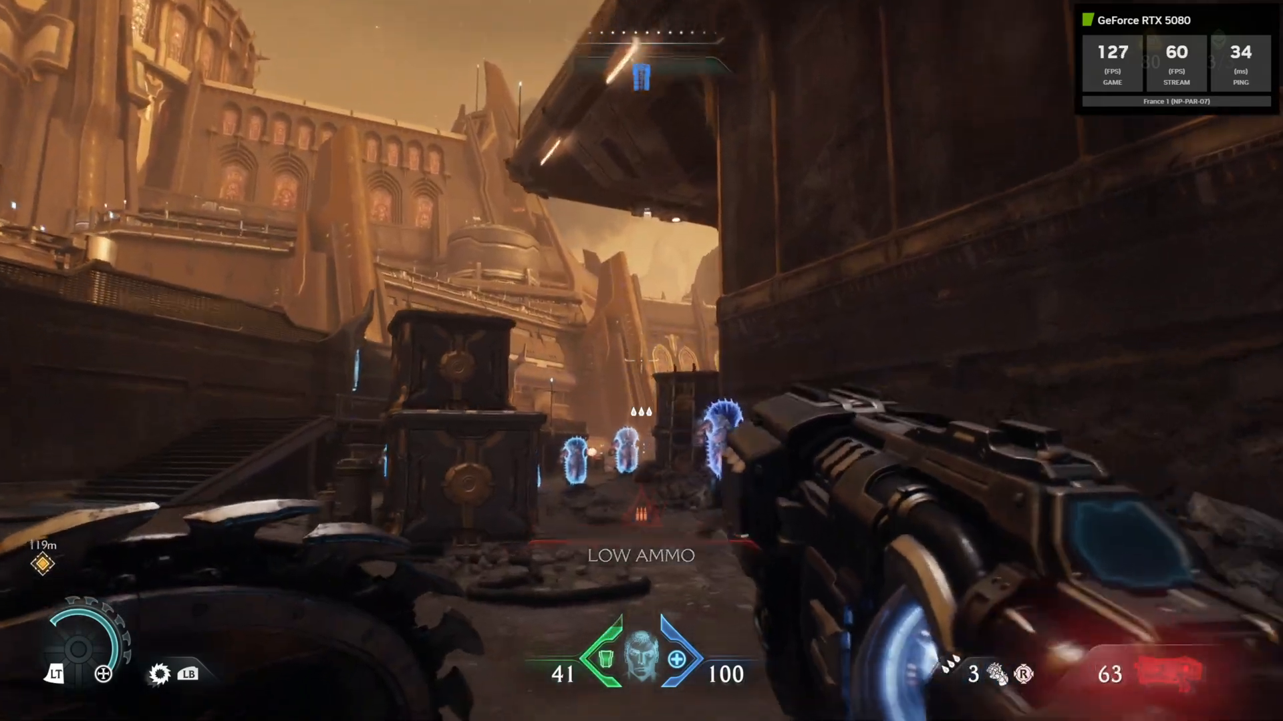
key(w)
key(2)
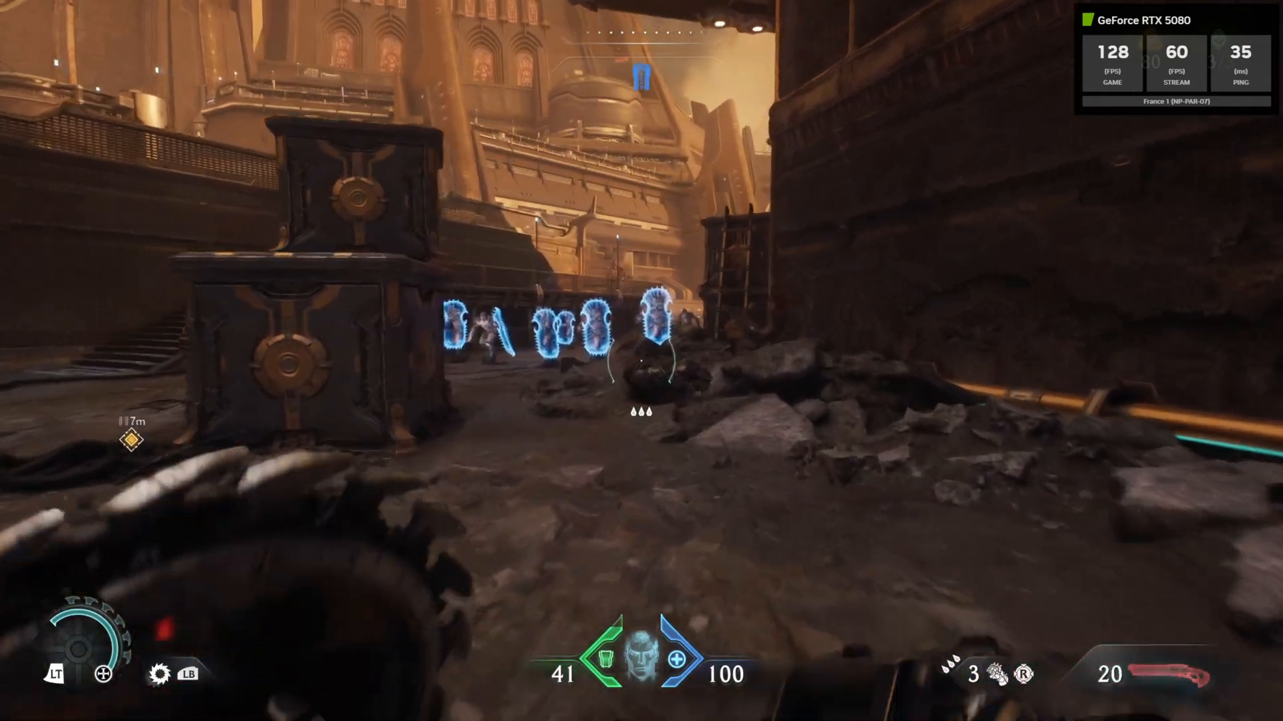
Open fire on the shielded demons with the shotgun and throw the shield at them.
click(642, 355)
key(w)
right_click(642, 356)
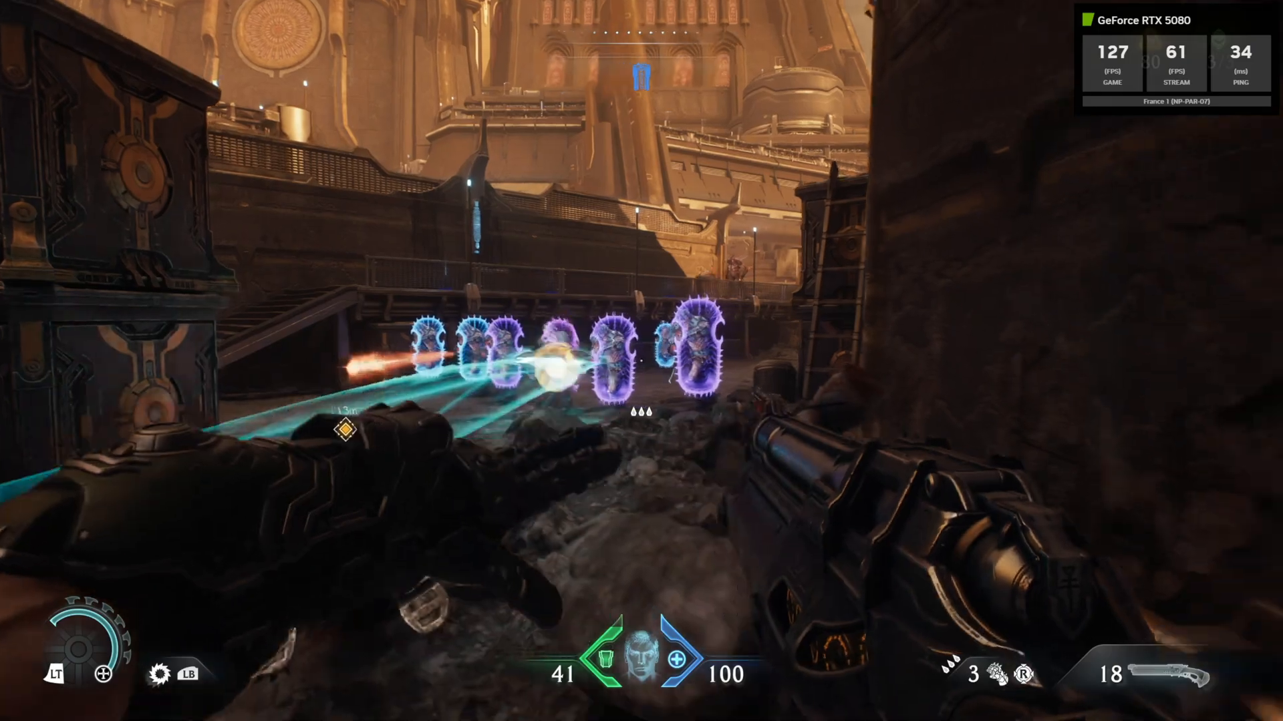
click(641, 356)
click(641, 355)
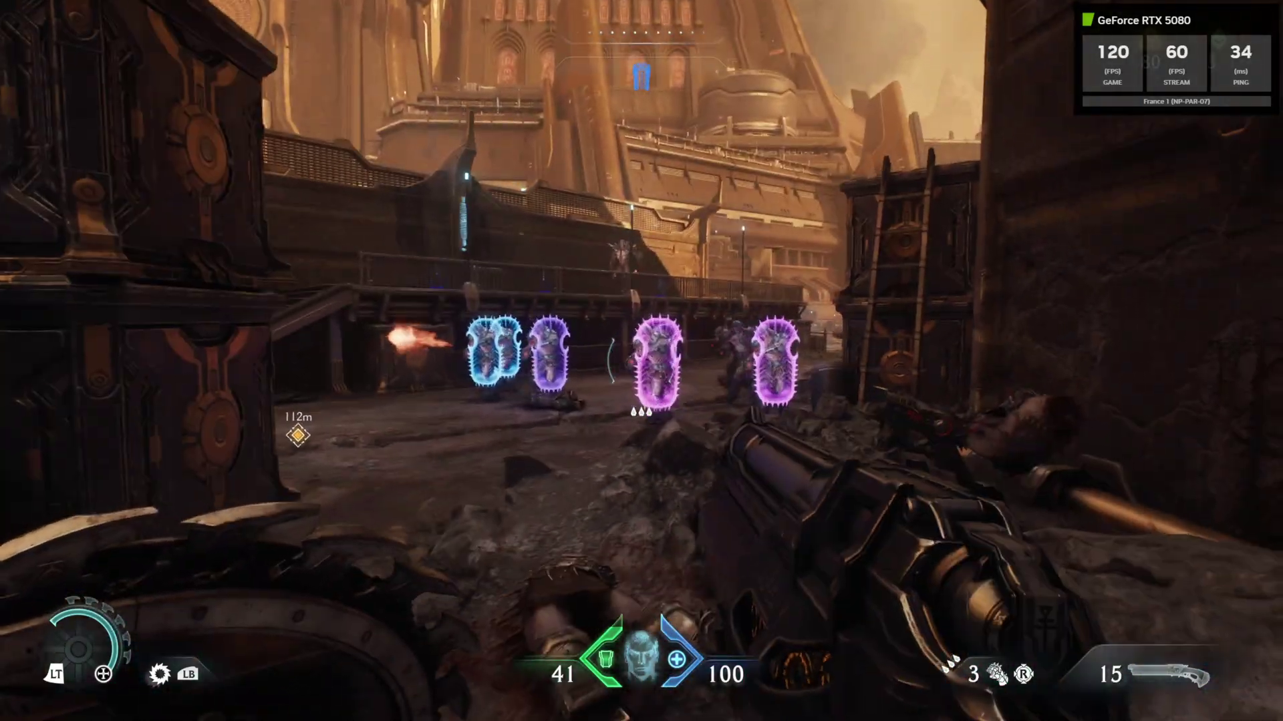
Shield-charge the demons, then alternate raising and hurling the shield with shotgun blasts.
right_click(642, 384)
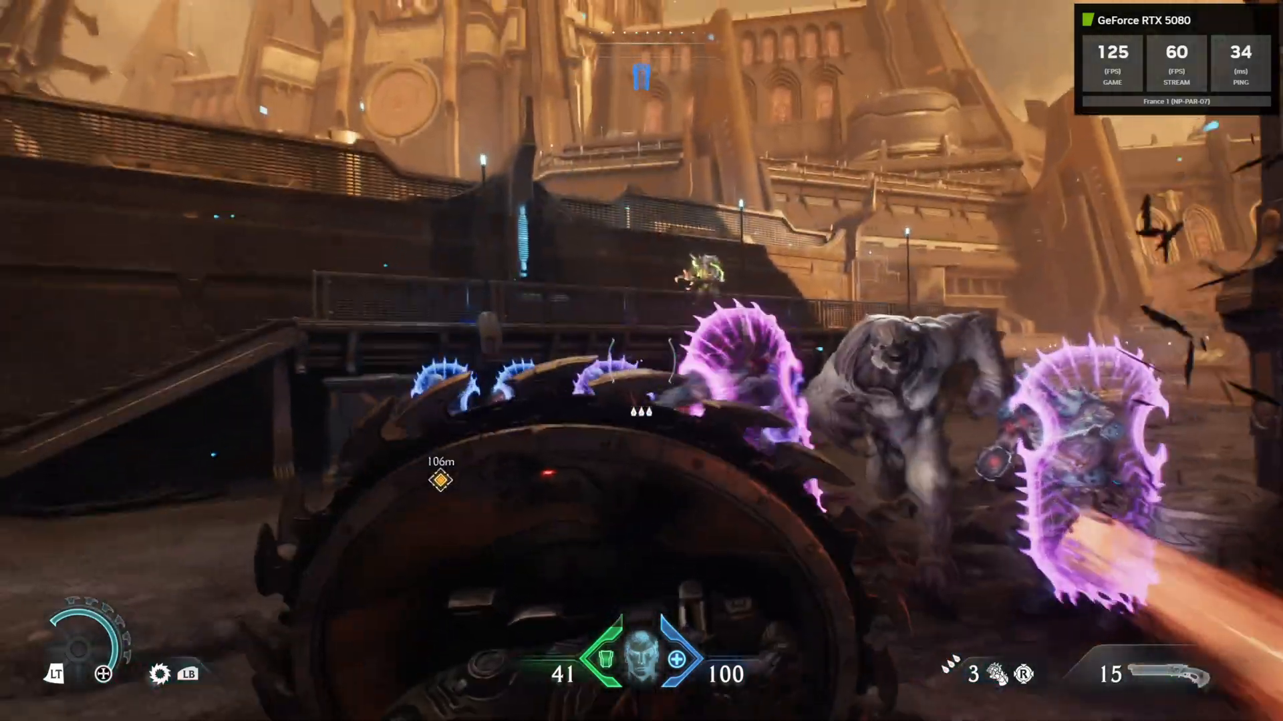
click(642, 384)
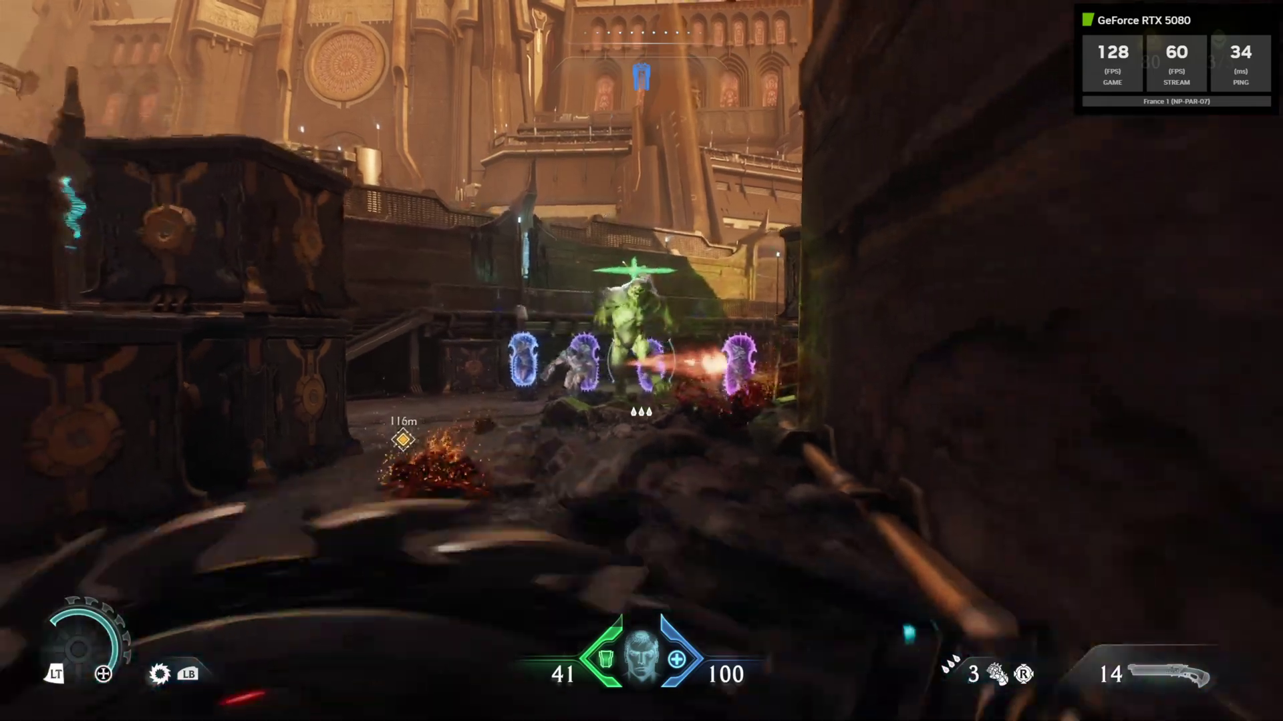
right_click(642, 384)
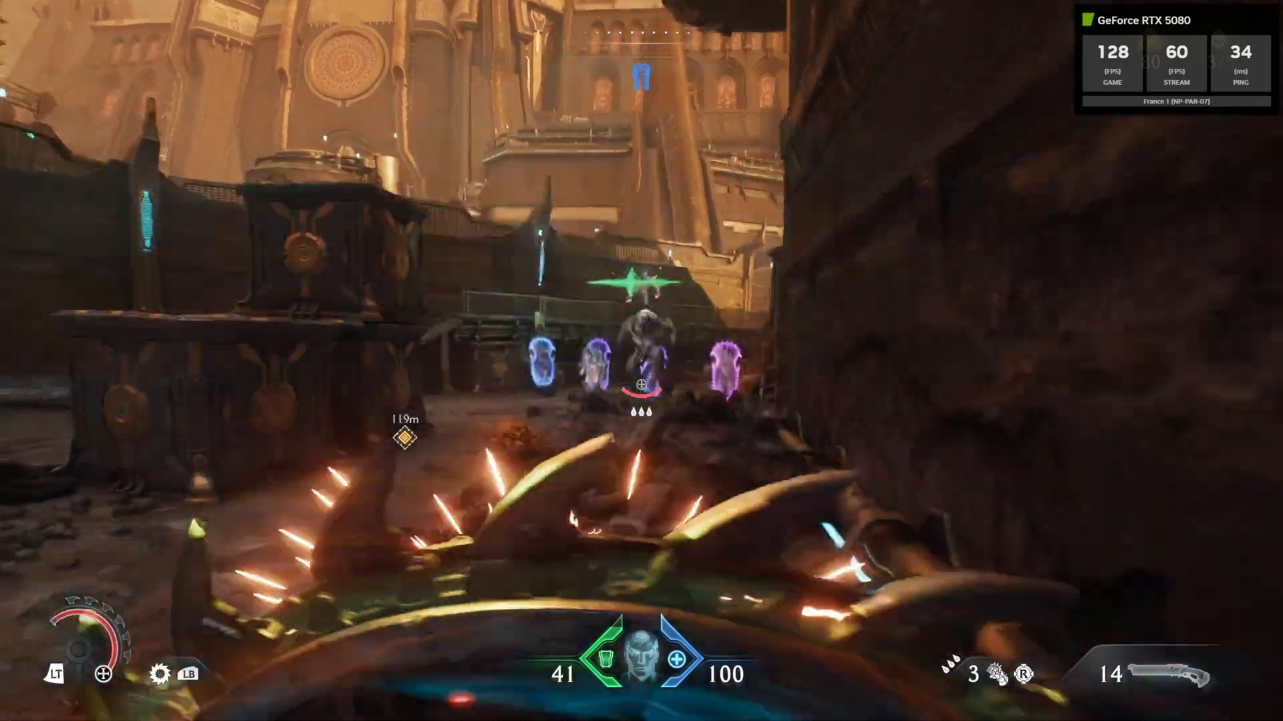
click(642, 383)
click(641, 383)
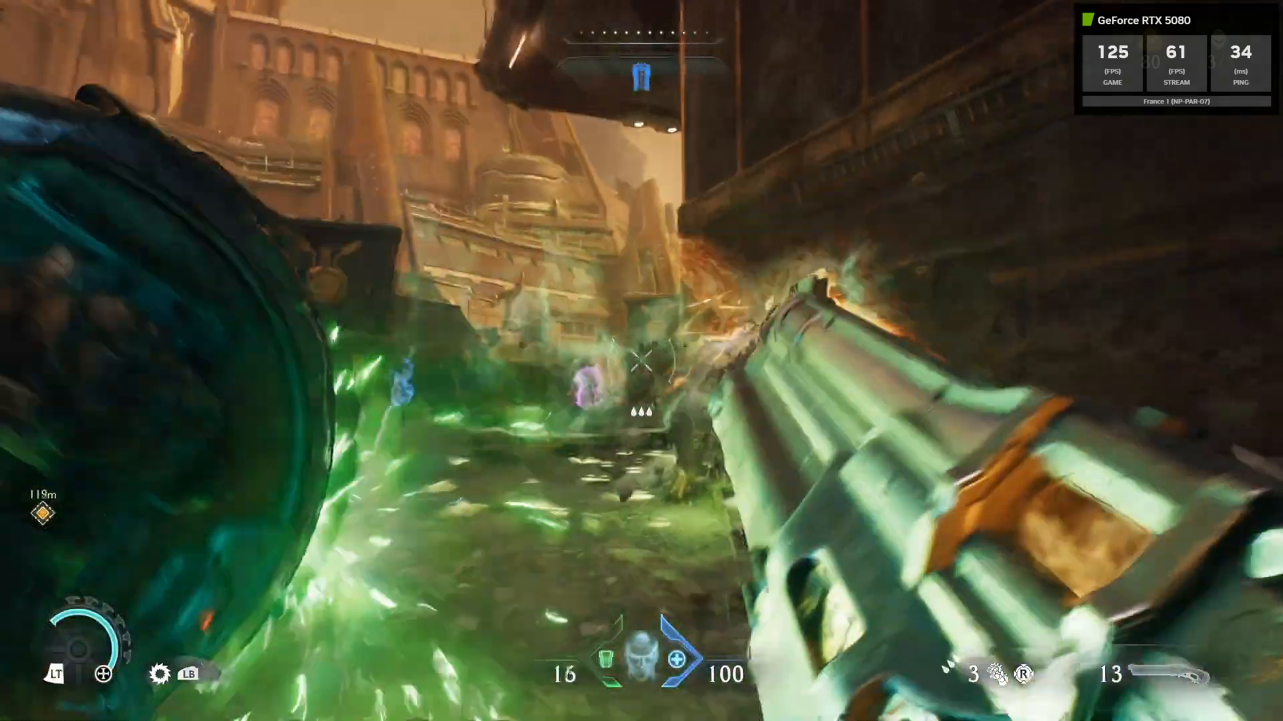